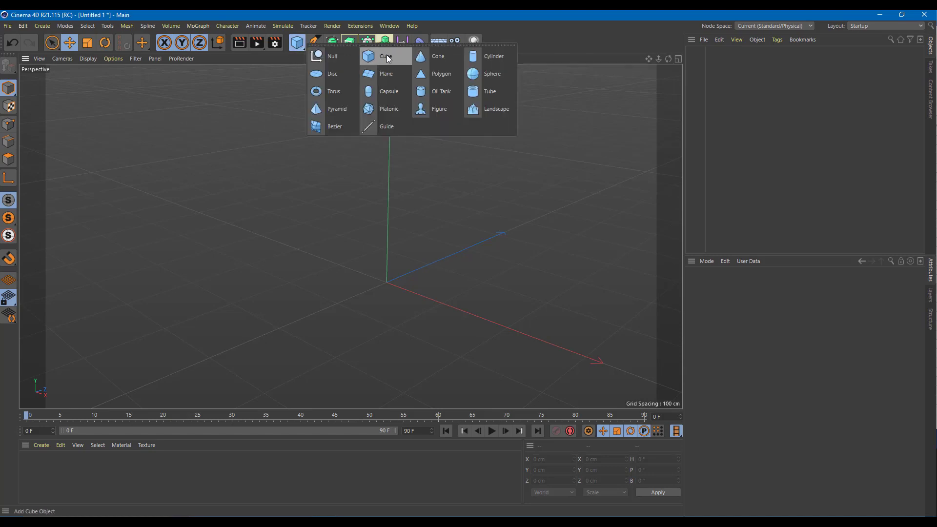
Add a cube moved to about -298 cm on X, and a sphere raised to about 11 cm on Y
{"action": "left_click", "coordinate": [387, 56]}
{"action": "left_click_drag", "start_coordinate": [444, 301], "coordinate": [300, 233]}
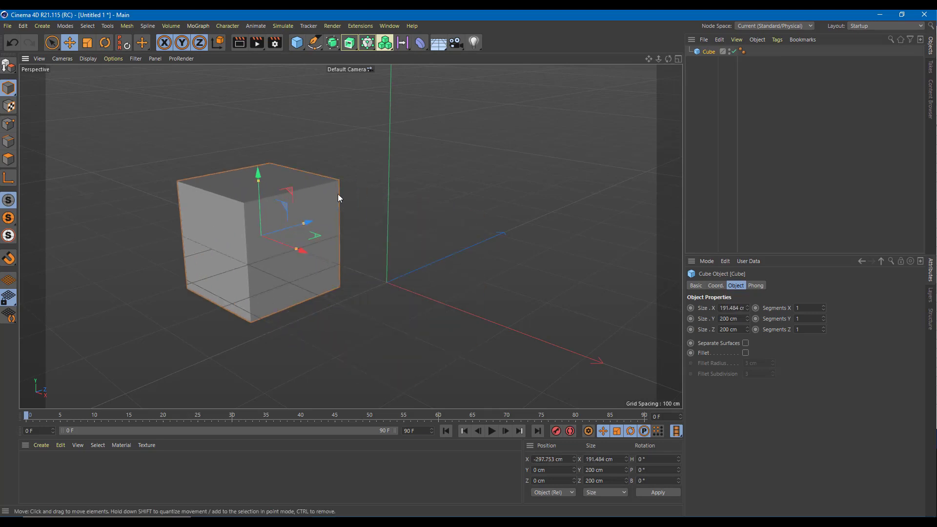
{"action": "left_click", "coordinate": [298, 45]}
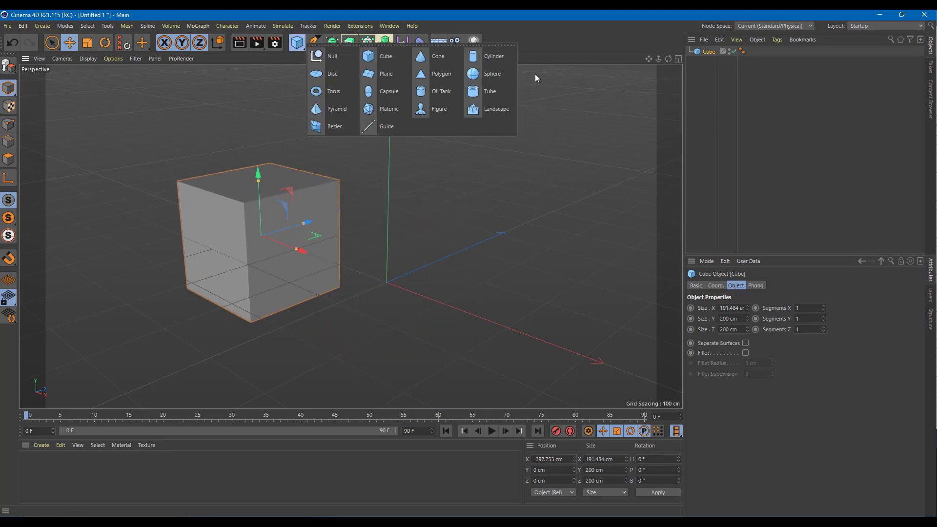
{"action": "left_click", "coordinate": [505, 78]}
{"action": "left_click_drag", "start_coordinate": [390, 221], "coordinate": [391, 214]}
{"action": "left_click_drag", "start_coordinate": [397, 280], "coordinate": [439, 274], "text": "alt"}
{"action": "middle_click_drag", "start_coordinate": [412, 273], "coordinate": [581, 250], "text": "alt"}
Raise the cube to about 55 cm on the Y axis and select the sphere
{"action": "left_click", "coordinate": [389, 233]}
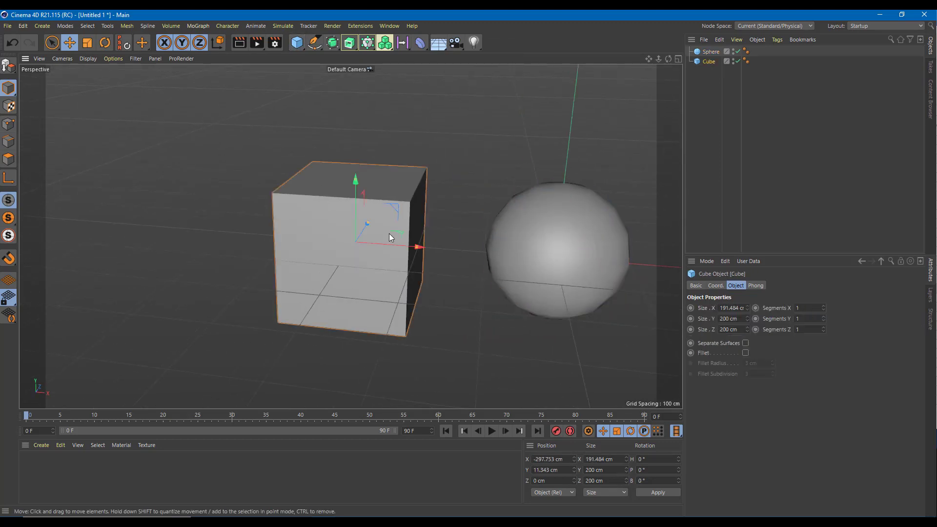
{"action": "left_click_drag", "start_coordinate": [368, 215], "coordinate": [362, 201]}
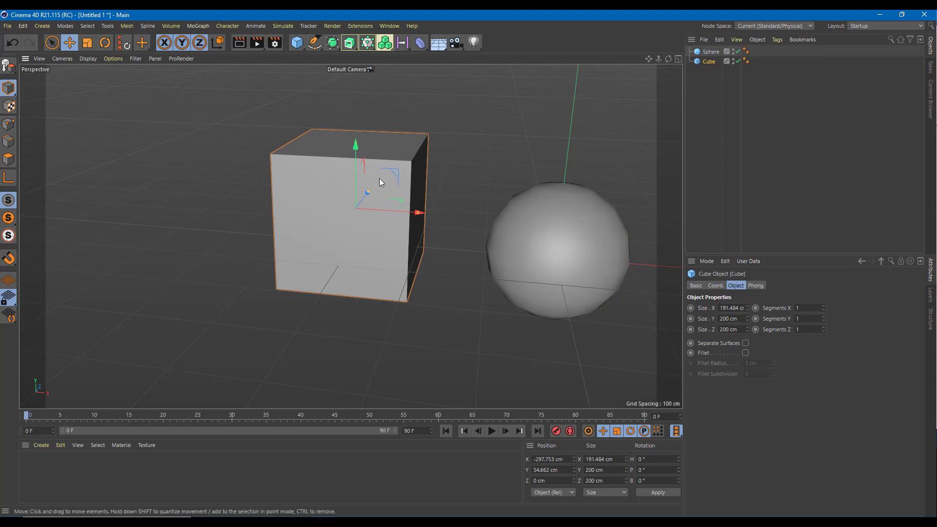
{"action": "left_click", "coordinate": [581, 250]}
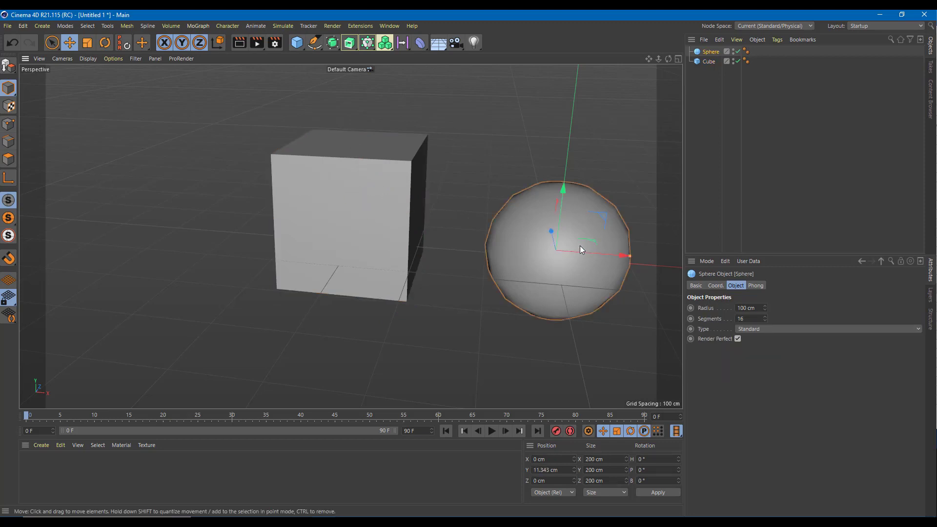
{"action": "left_click_drag", "start_coordinate": [553, 226], "coordinate": [445, 250], "text": "alt"}
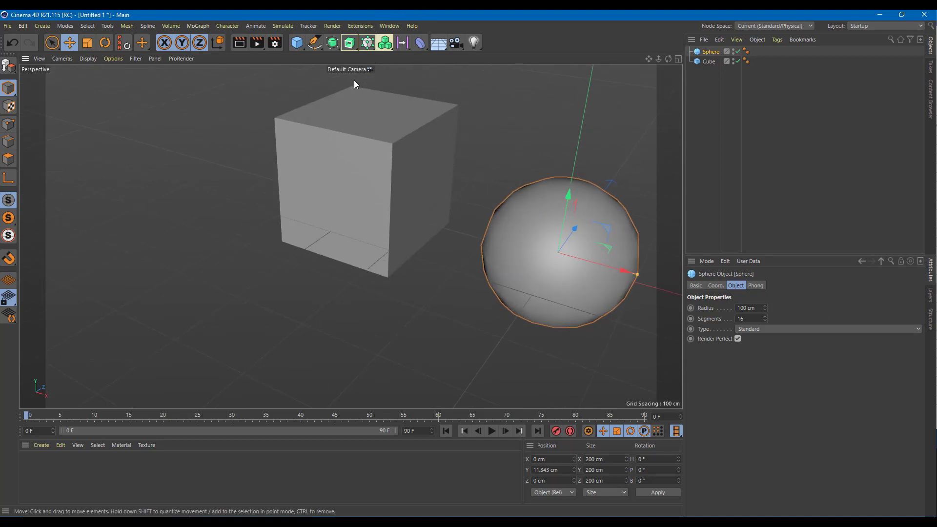
Add a Boole object and nest the cube and sphere under it, with the sphere first
{"action": "left_click", "coordinate": [350, 43]}
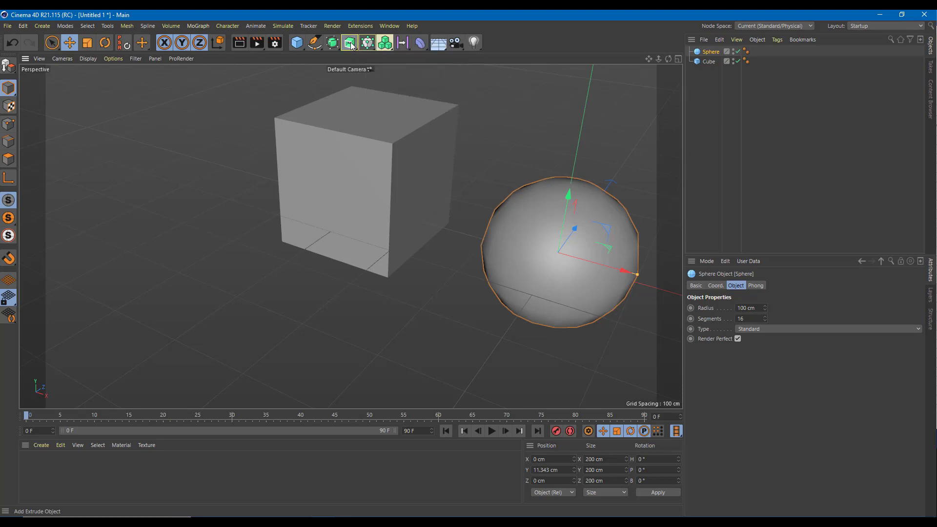
{"action": "left_click", "coordinate": [368, 44]}
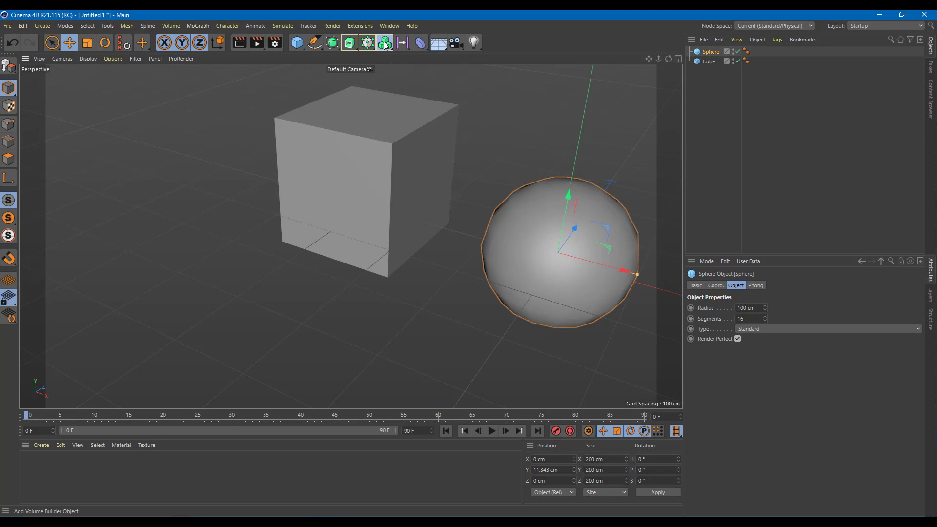
{"action": "left_click", "coordinate": [333, 43]}
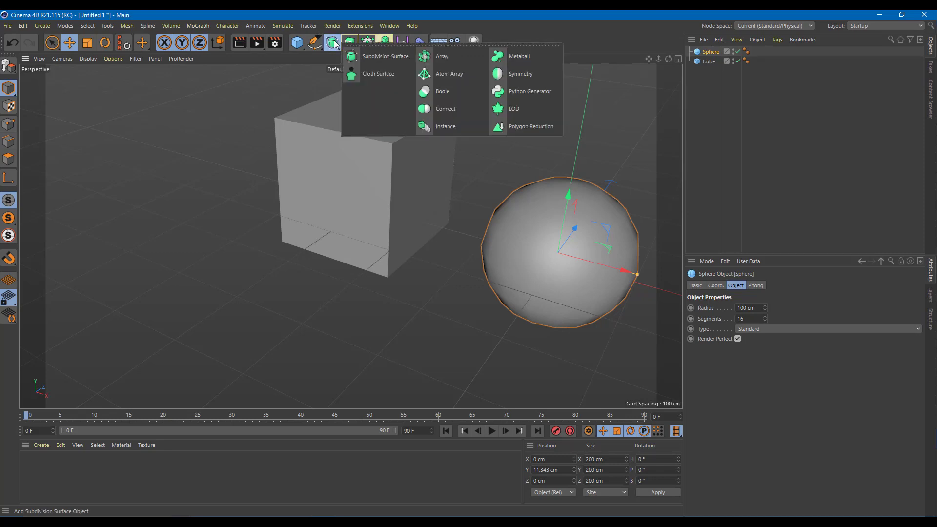
{"action": "left_click", "coordinate": [449, 92]}
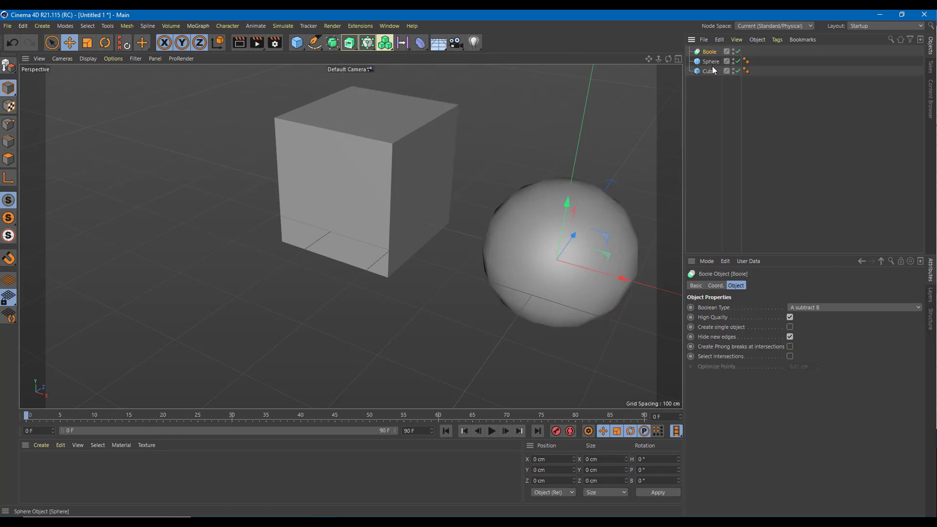
{"action": "left_click_drag", "start_coordinate": [710, 72], "coordinate": [710, 54]}
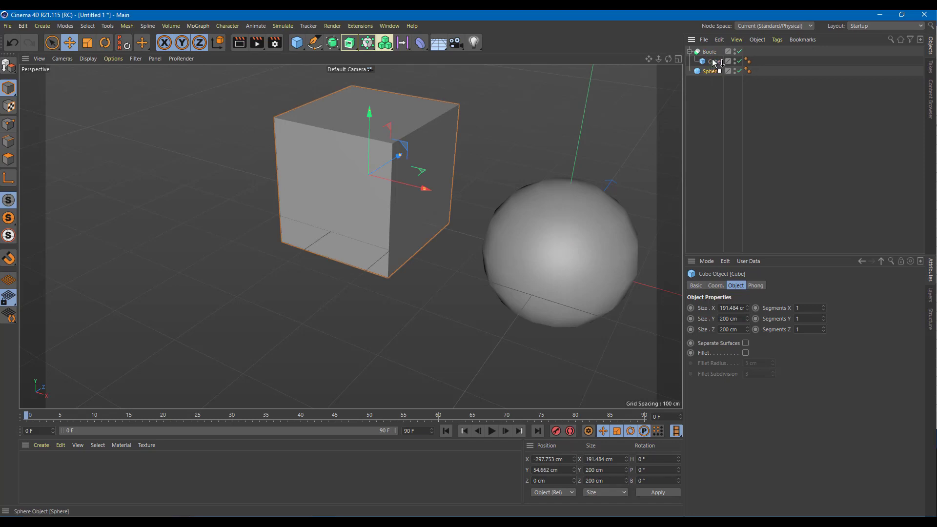
{"action": "left_click_drag", "start_coordinate": [714, 55], "coordinate": [714, 55]}
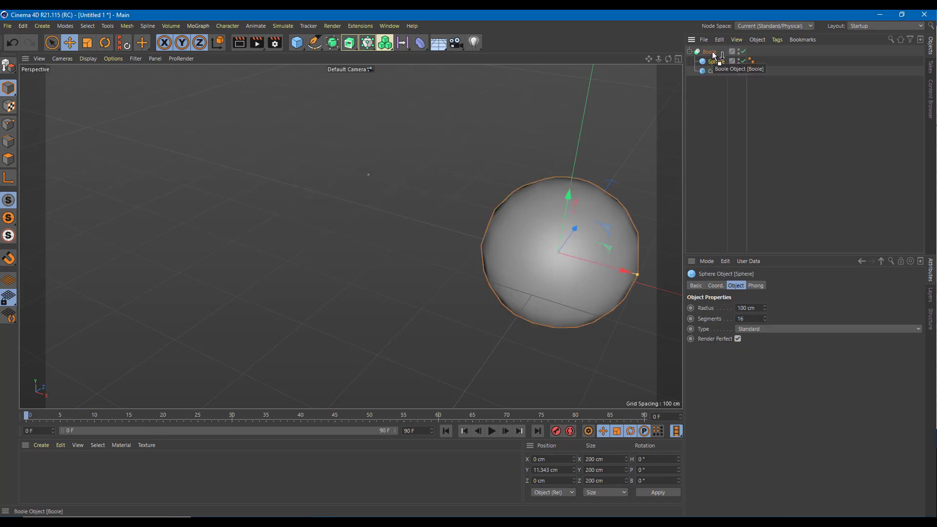
{"action": "left_click", "coordinate": [714, 72]}
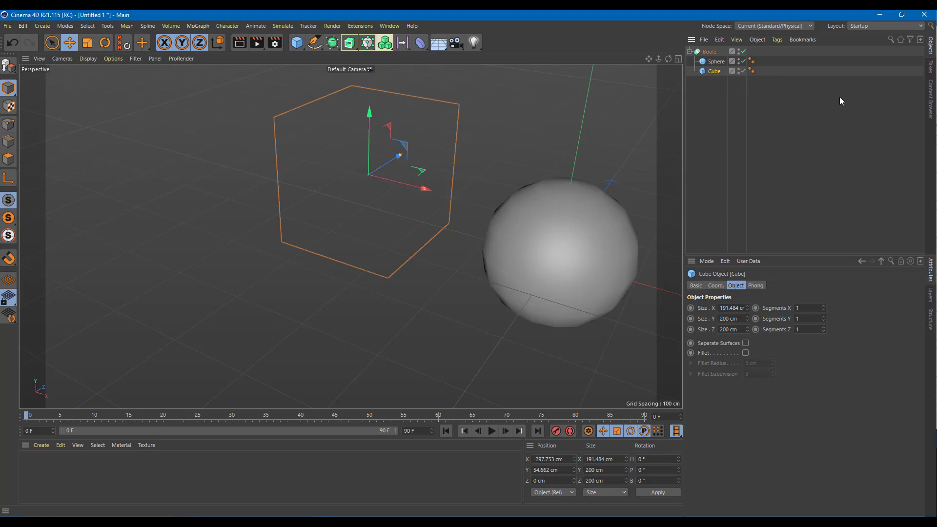
{"action": "left_click", "coordinate": [716, 62]}
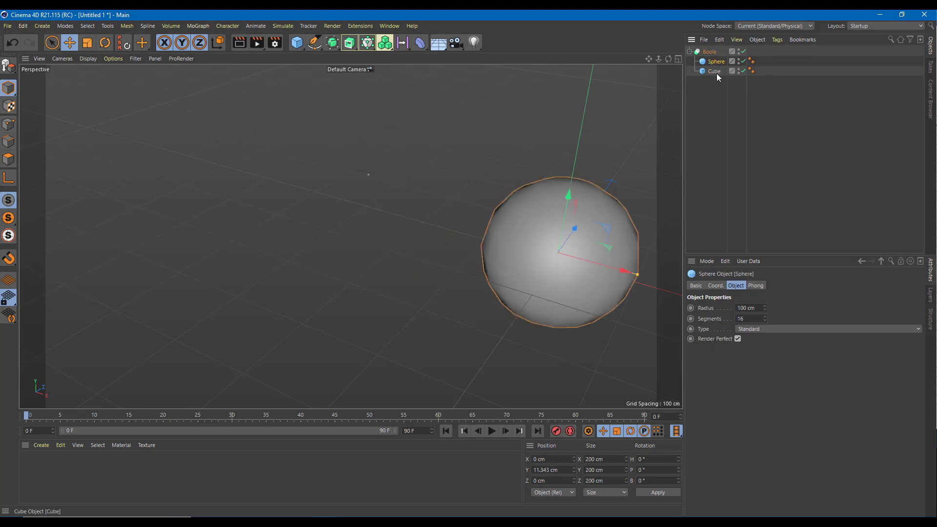
{"action": "left_click", "coordinate": [714, 71]}
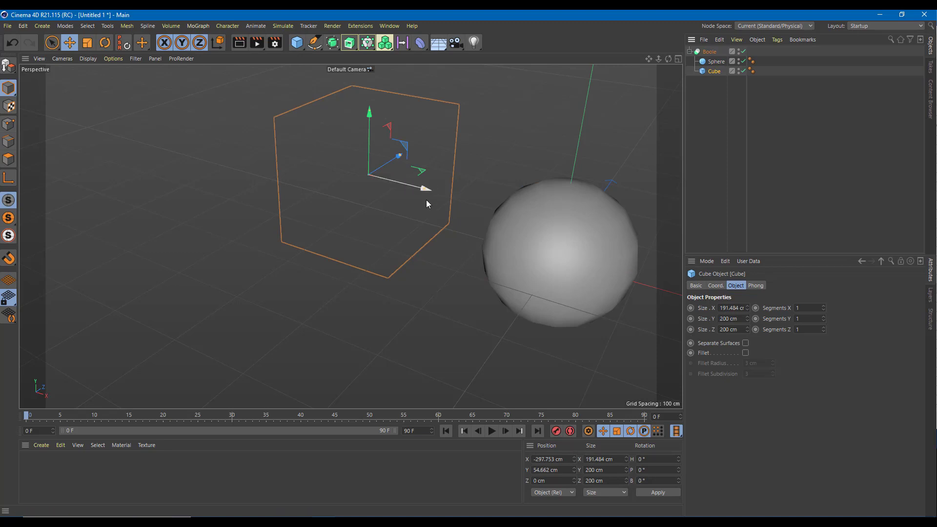
{"action": "left_click", "coordinate": [716, 62]}
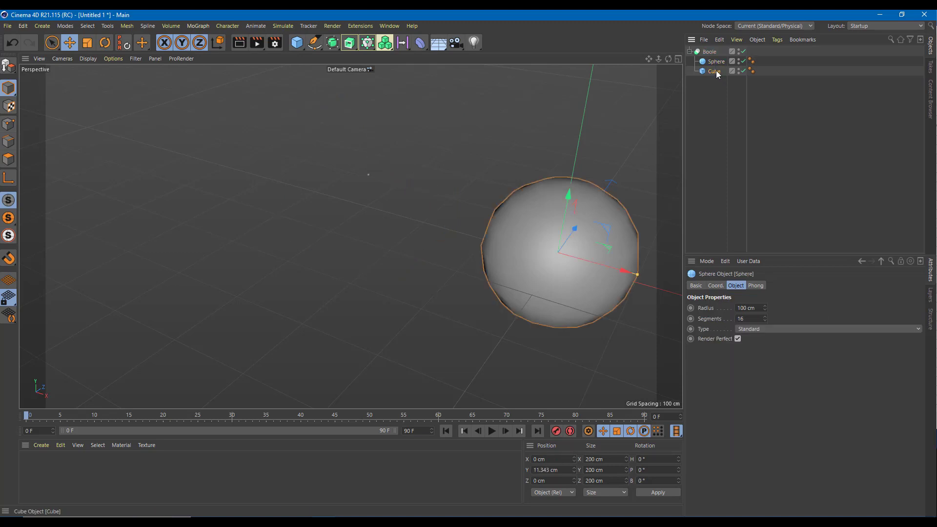
Move the cube into the sphere, to about -88 cm on X and 97 cm on Y, so it cuts the sphere
{"action": "left_click", "coordinate": [715, 71]}
{"action": "left_click_drag", "start_coordinate": [406, 182], "coordinate": [604, 282]}
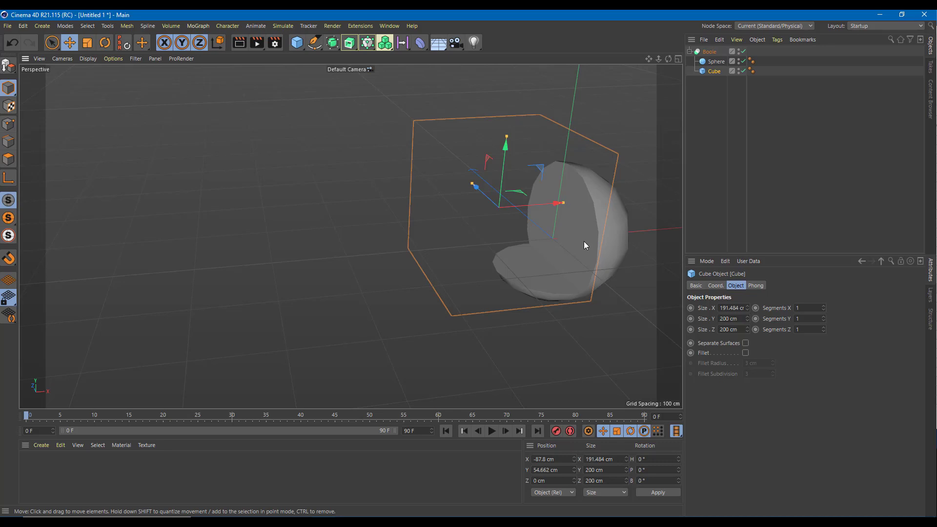
{"action": "left_click_drag", "start_coordinate": [510, 161], "coordinate": [531, 126]}
{"action": "mouse_move", "coordinate": [579, 183]}
{"action": "left_mouse_down", "text": "alt"}
{"action": "mouse_move", "coordinate": [558, 159]}
{"action": "mouse_move", "coordinate": [567, 179]}
{"action": "left_mouse_up", "text": "alt"}
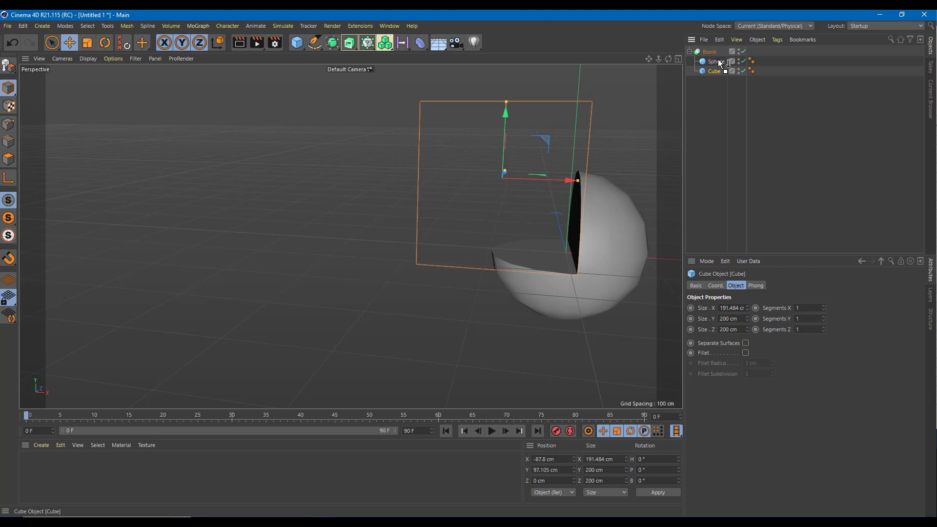
Reorder the Boole's children so that the cube comes before the sphere
{"action": "left_click_drag", "start_coordinate": [718, 60], "coordinate": [719, 60]}
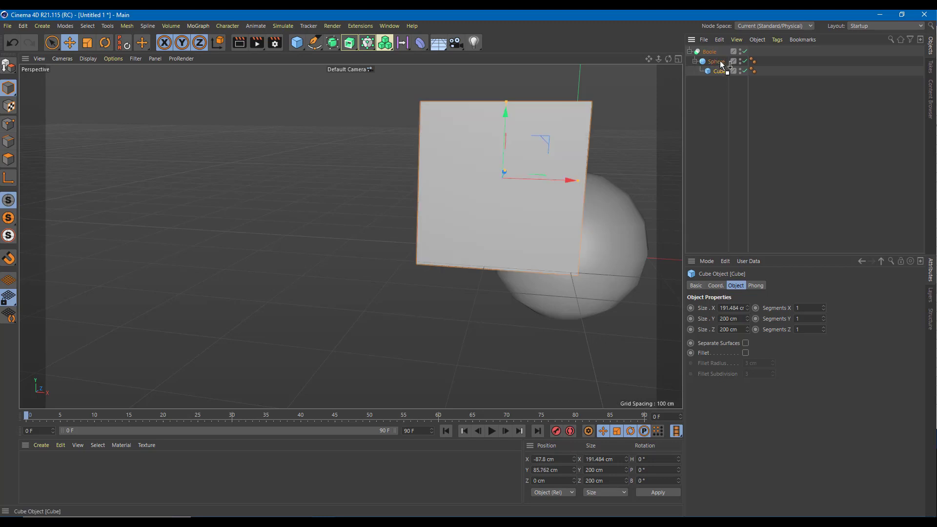
{"action": "left_click", "coordinate": [720, 62]}
{"action": "left_click_drag", "start_coordinate": [718, 94], "coordinate": [718, 95]}
{"action": "mouse_move", "coordinate": [711, 62]}
{"action": "left_mouse_down"}
{"action": "mouse_move", "coordinate": [711, 111]}
{"action": "mouse_move", "coordinate": [711, 53]}
{"action": "left_mouse_up"}
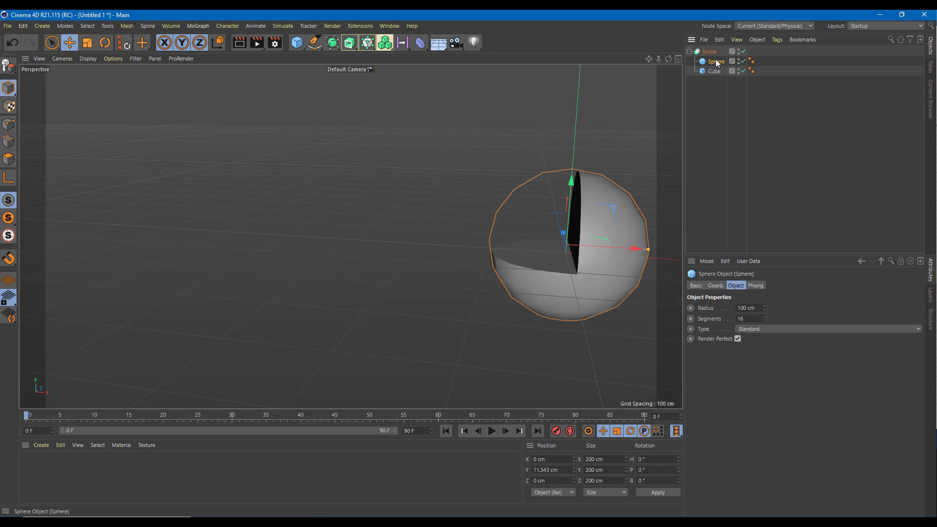
{"action": "left_click_drag", "start_coordinate": [716, 56], "coordinate": [716, 58]}
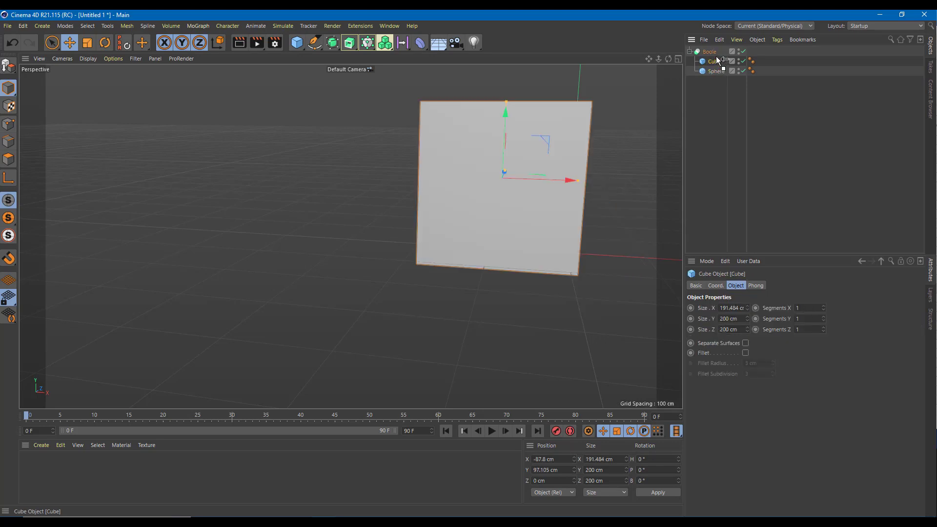
{"action": "left_click_drag", "start_coordinate": [559, 196], "coordinate": [514, 249], "text": "alt"}
Move the sphere to about X -23, Y 59, Z -95 cm so it cuts into the cube's side
{"action": "left_click", "coordinate": [717, 71]}
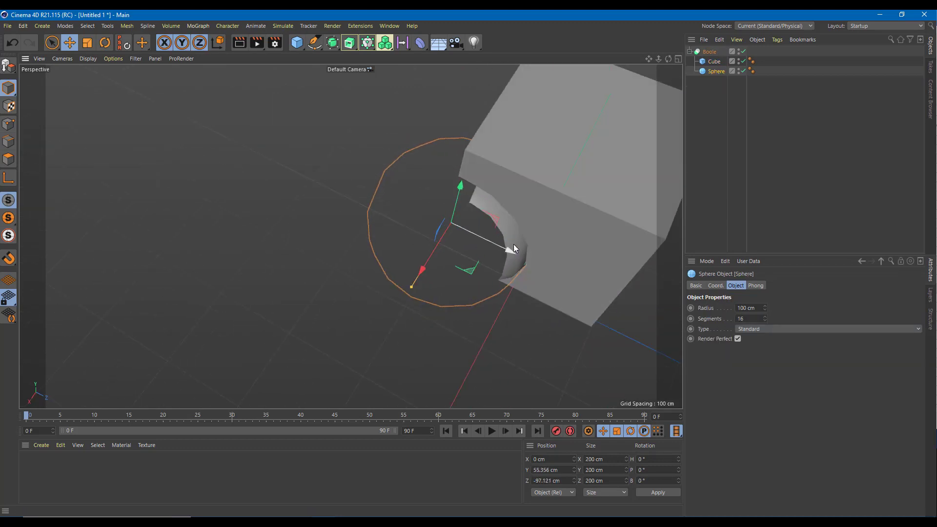
{"action": "left_click", "coordinate": [435, 249]}
{"action": "left_click_drag", "start_coordinate": [431, 246], "coordinate": [436, 240]}
{"action": "left_click_drag", "start_coordinate": [426, 261], "coordinate": [435, 244]}
{"action": "left_click_drag", "start_coordinate": [439, 244], "coordinate": [481, 226], "text": "alt"}
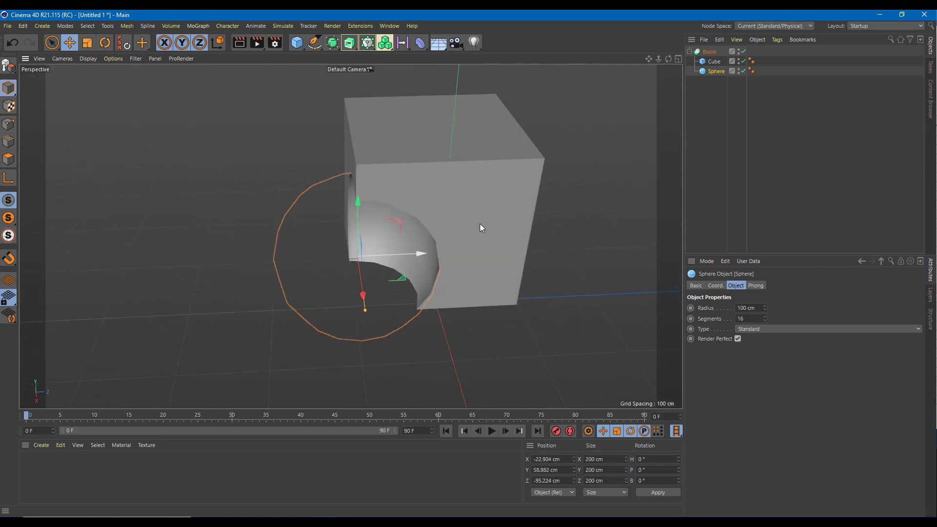
Convert the Boole with Current State to Object and delete the original Boole with its children
{"action": "right_click", "coordinate": [711, 53]}
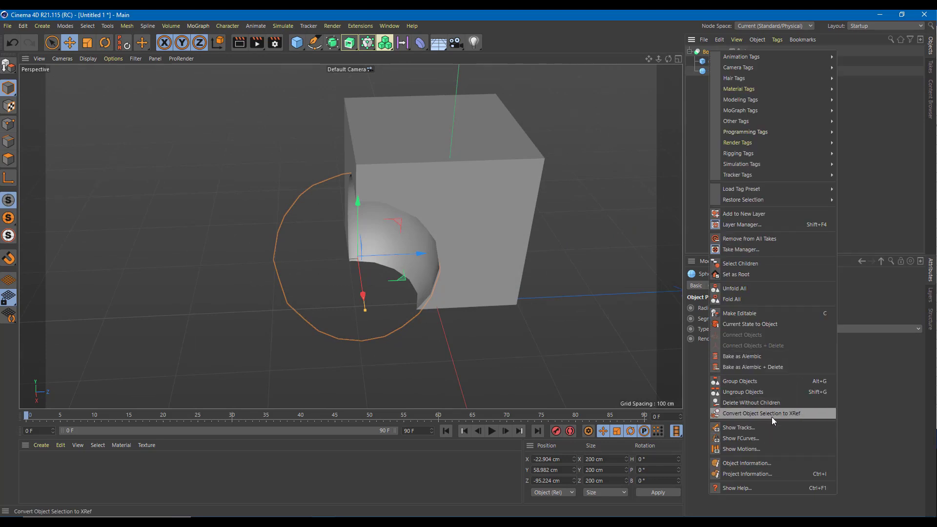
{"action": "left_click", "coordinate": [762, 325]}
{"action": "left_click", "coordinate": [709, 83]}
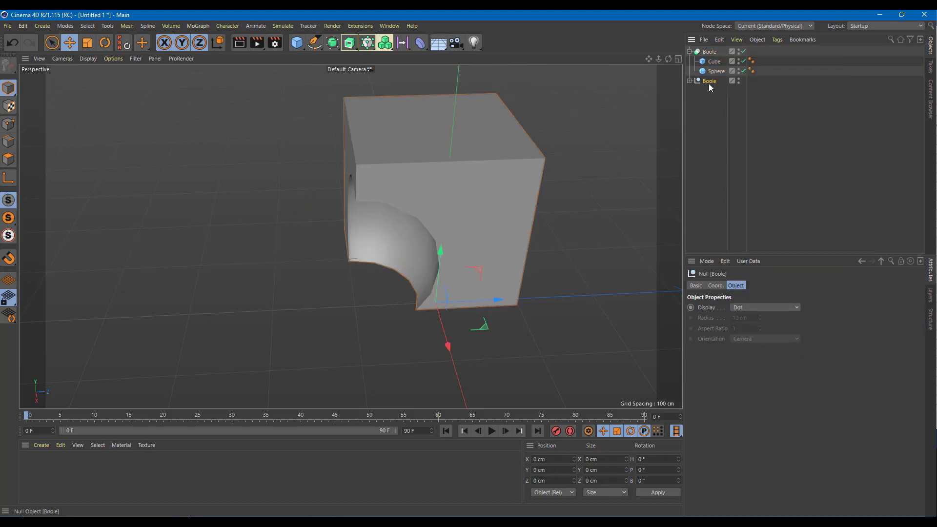
{"action": "key", "text": "Delete"}
{"action": "left_click", "coordinate": [709, 51]}
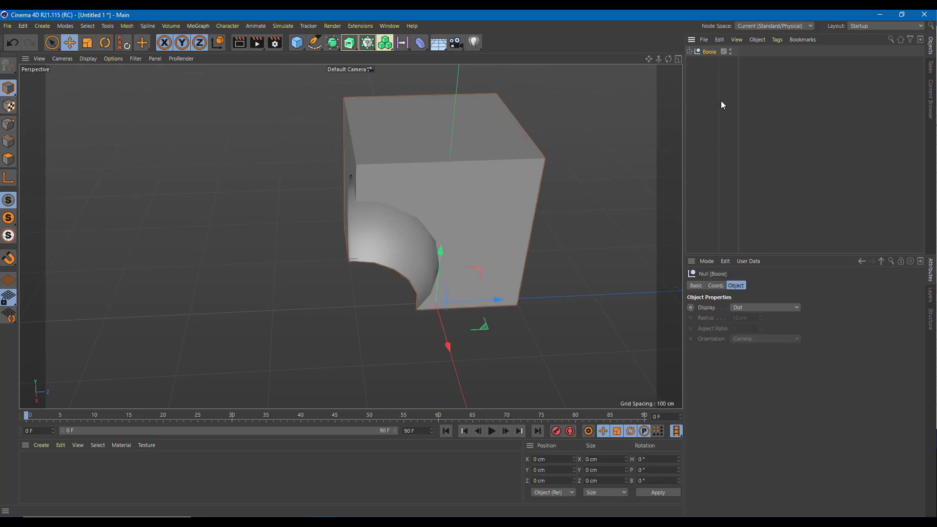
Add a cylinder primitive to the scene
{"action": "left_click", "coordinate": [339, 46]}
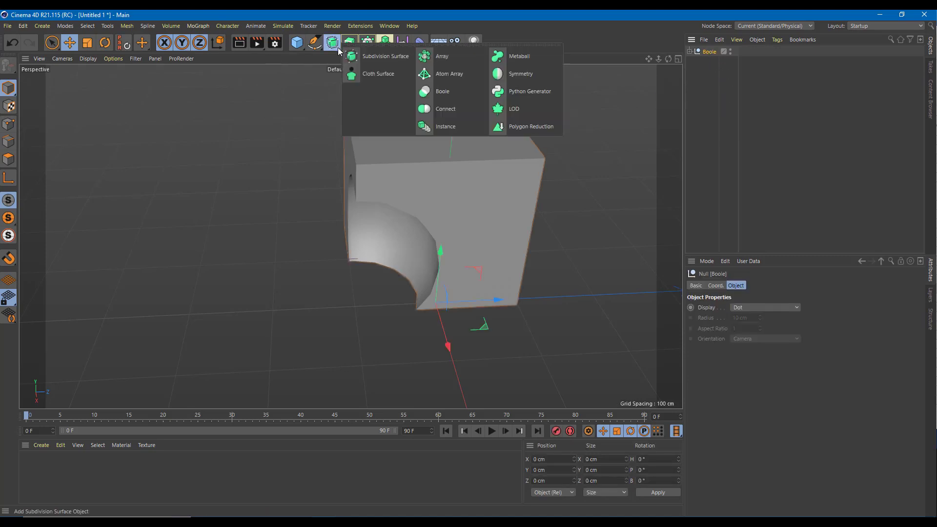
{"action": "left_click", "coordinate": [298, 47]}
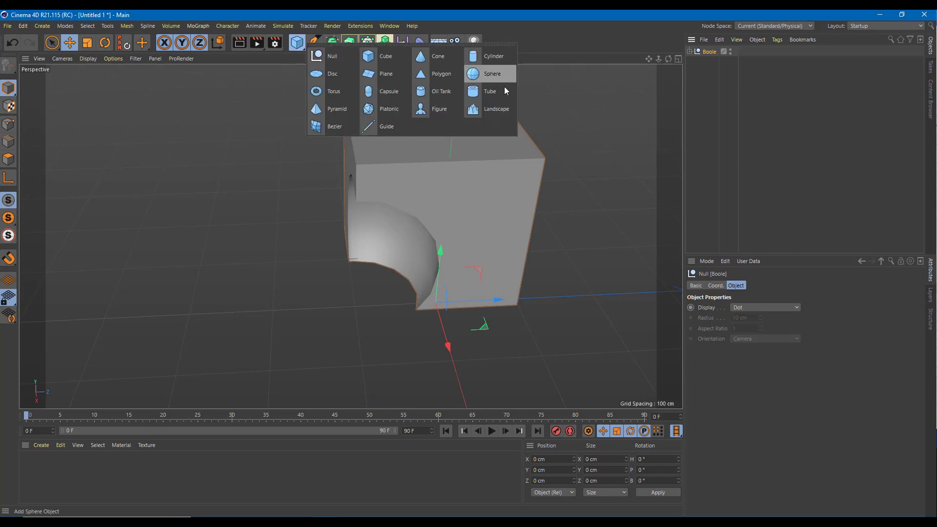
{"action": "left_click", "coordinate": [506, 60]}
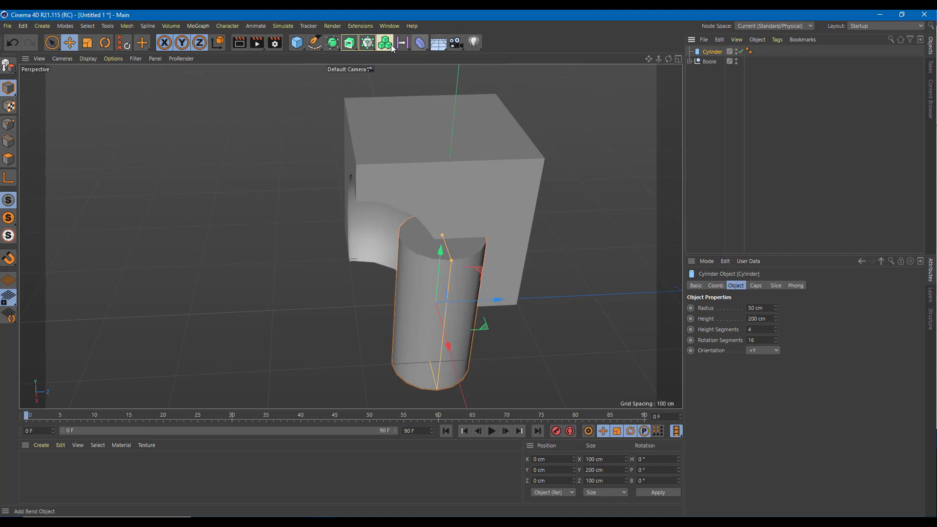
Add a second Boole object and nest the converted cube and the cylinder under it, with the cube first
{"action": "left_click", "coordinate": [353, 45]}
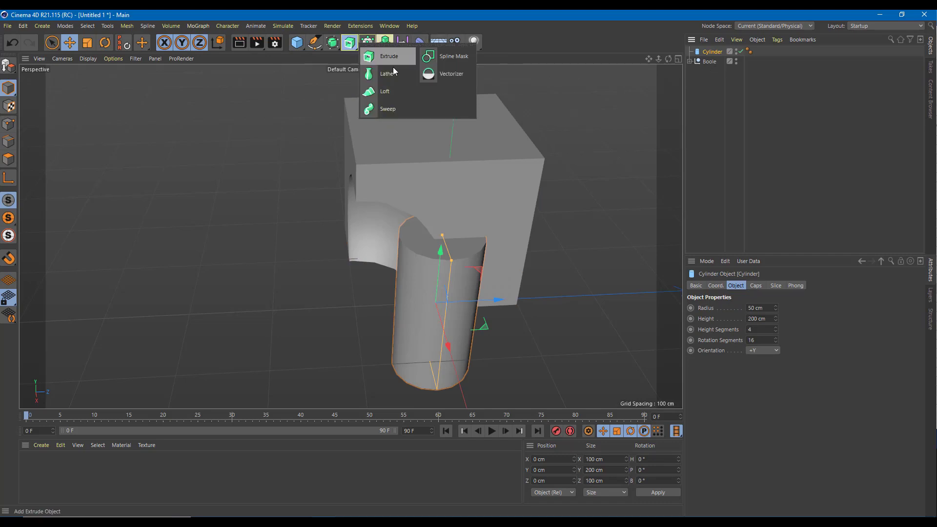
{"action": "left_click", "coordinate": [333, 42]}
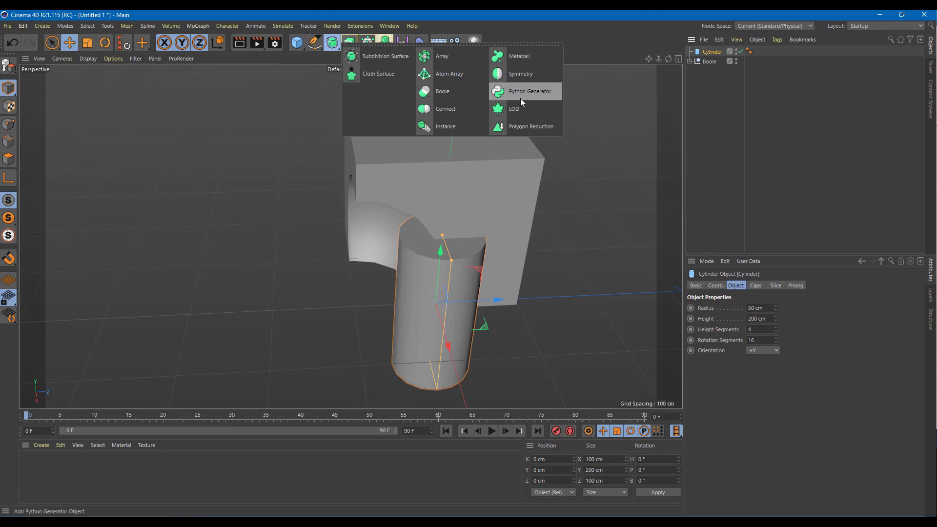
{"action": "left_click", "coordinate": [349, 45]}
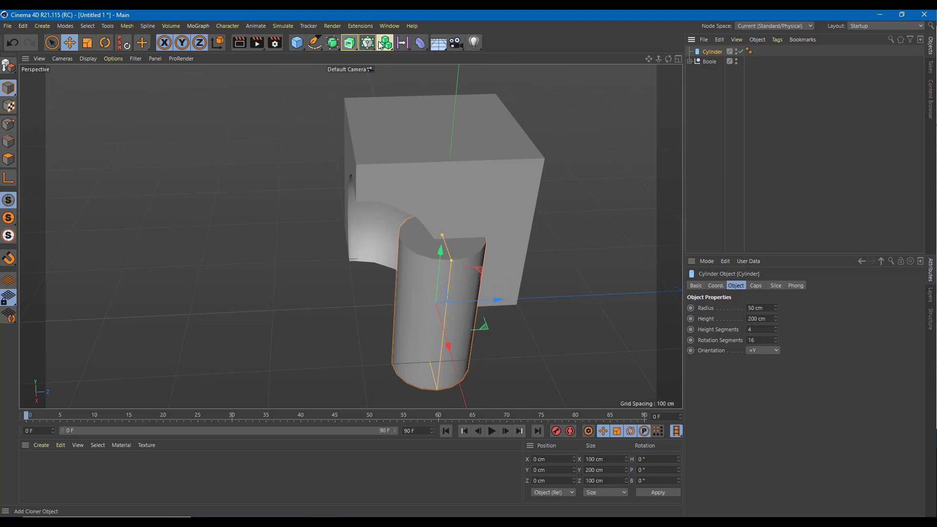
{"action": "left_click", "coordinate": [331, 44]}
{"action": "left_click", "coordinate": [429, 92]}
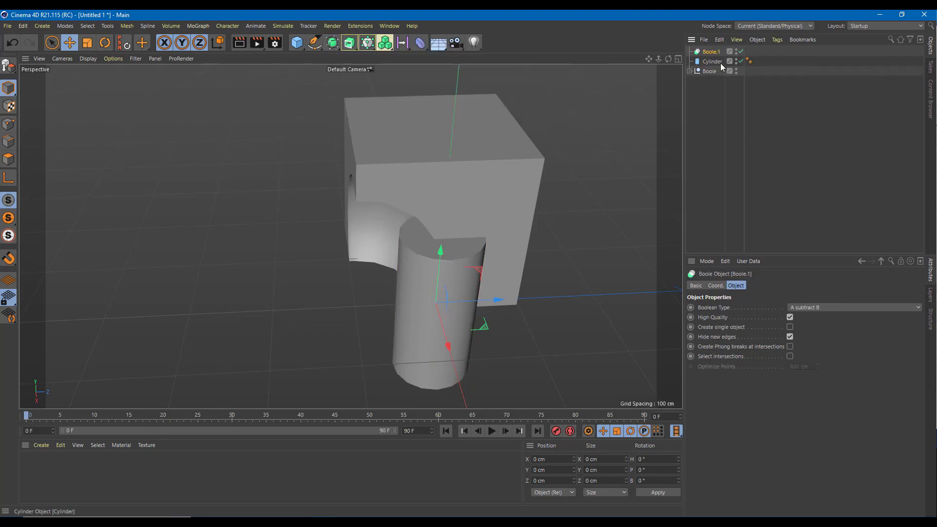
{"action": "mouse_move", "coordinate": [707, 71]}
{"action": "left_mouse_down"}
{"action": "mouse_move", "coordinate": [713, 49]}
{"action": "mouse_move", "coordinate": [717, 57]}
{"action": "left_mouse_up"}
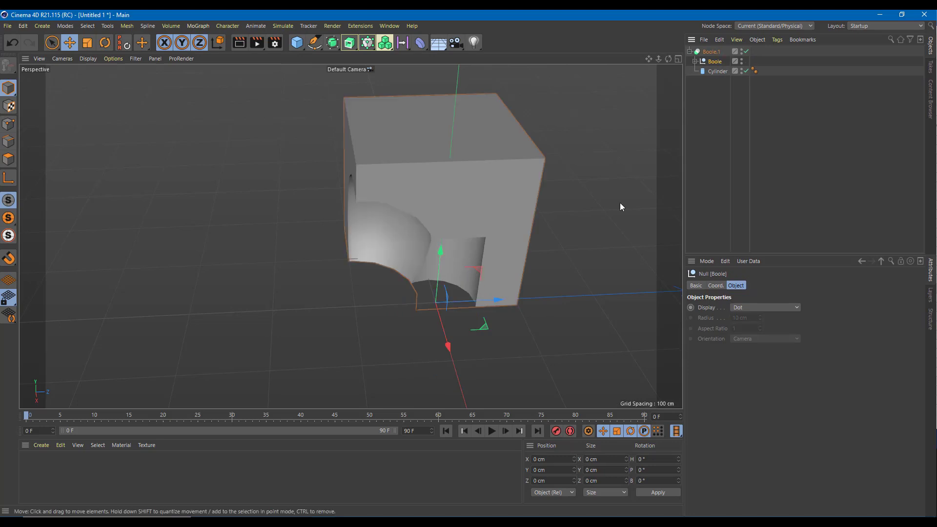
Move the cylinder to a corner of the cube and place a duplicate cylinder at another corner
{"action": "left_click", "coordinate": [718, 72]}
{"action": "left_click_drag", "start_coordinate": [492, 308], "coordinate": [532, 185]}
{"action": "left_click_drag", "start_coordinate": [616, 227], "coordinate": [569, 254], "text": "alt"}
{"action": "left_click_drag", "start_coordinate": [467, 264], "coordinate": [588, 209], "text": "ctrl"}
Take both cylinders out of the second Boole, leaving only the converted cube nested in it
{"action": "left_click", "coordinate": [728, 71], "text": "ctrl"}
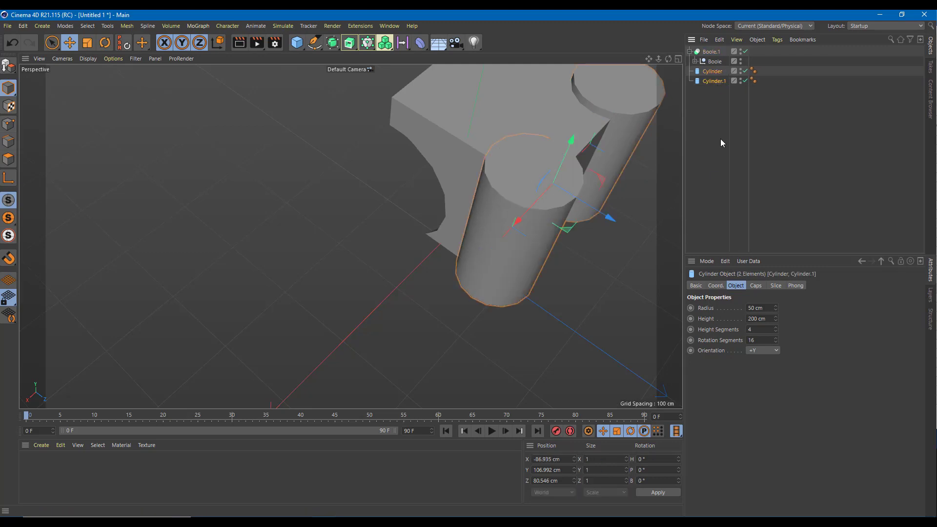
{"action": "left_click", "coordinate": [729, 149]}
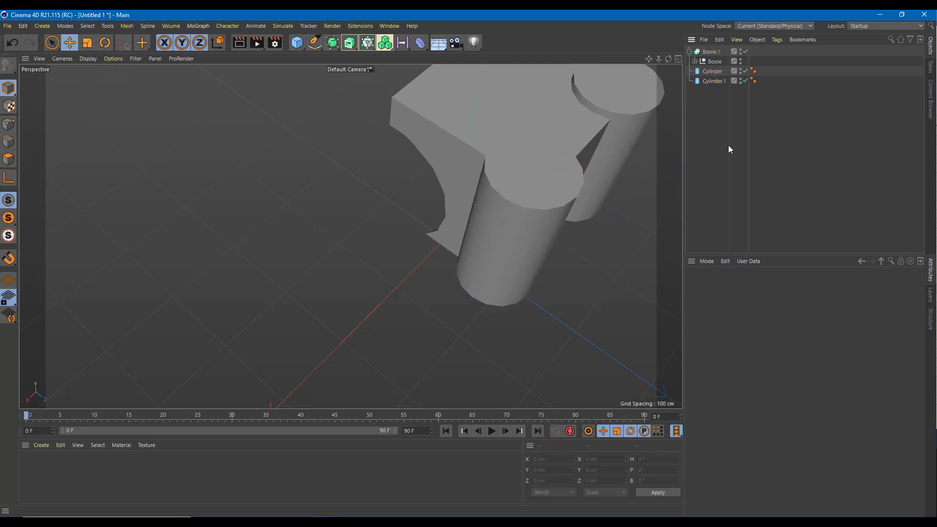
Duplicate the two cylinders together and place the copies at the cube's other two corners
{"action": "left_click", "coordinate": [717, 71]}
{"action": "left_click", "coordinate": [719, 83], "text": "ctrl"}
{"action": "left_click_drag", "start_coordinate": [610, 216], "coordinate": [493, 154], "text": "ctrl"}
{"action": "left_click_drag", "start_coordinate": [720, 126], "coordinate": [720, 126]}
Add a null object and nest all four cylinders inside it
{"action": "left_click", "coordinate": [712, 72]}
{"action": "left_click", "coordinate": [715, 100], "text": "shift"}
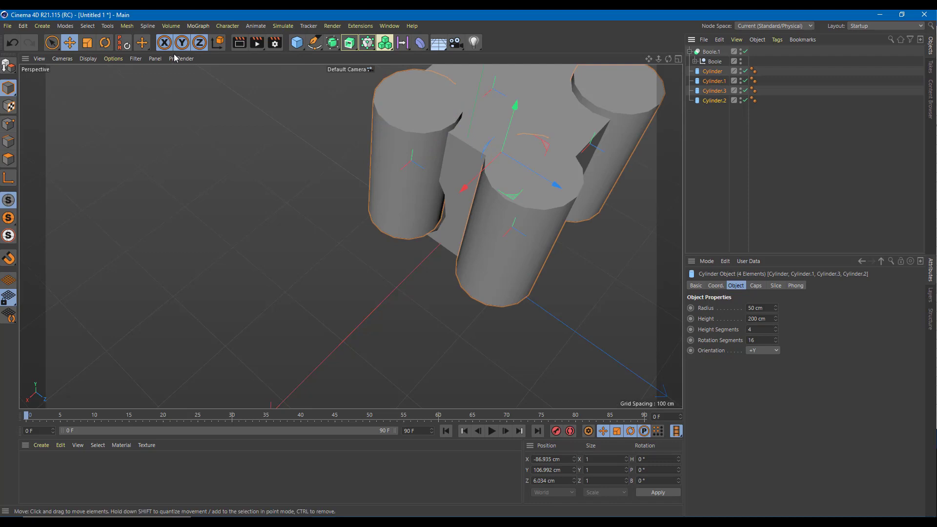
{"action": "left_click_drag", "start_coordinate": [297, 42], "coordinate": [322, 54]}
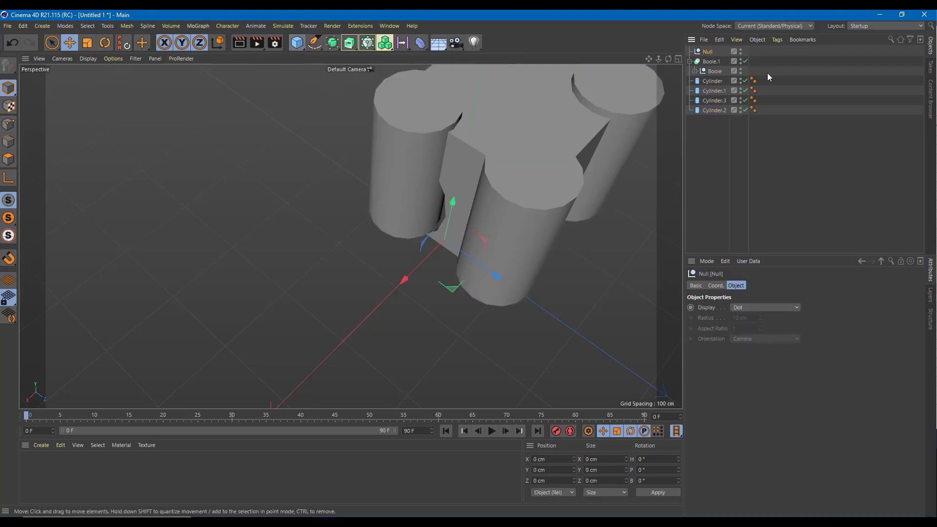
{"action": "left_click", "coordinate": [713, 81]}
{"action": "left_click", "coordinate": [710, 110], "text": "shift"}
{"action": "left_click_drag", "start_coordinate": [710, 110], "coordinate": [707, 51]}
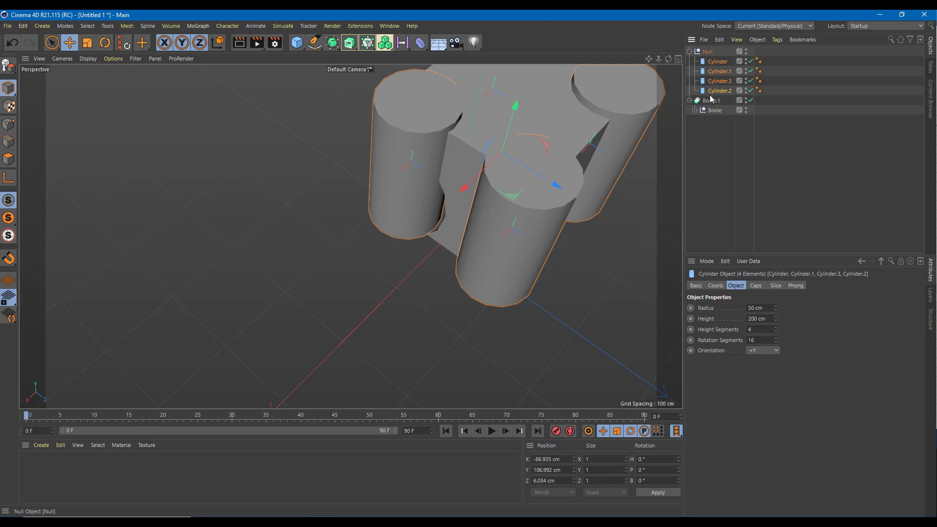
Nest the null holding the cylinders under the second Boole, ordered below the converted cube so the cylinders are subtracted from it
{"action": "left_click", "coordinate": [689, 100]}
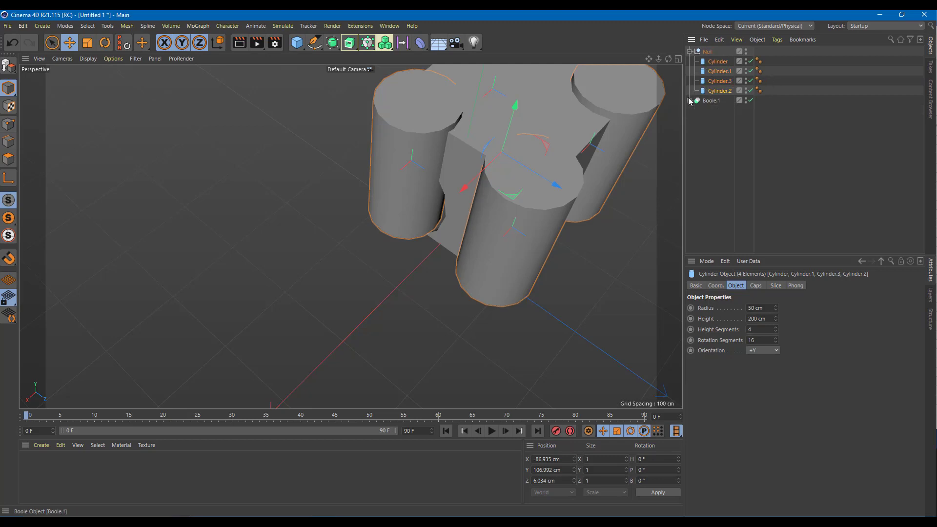
{"action": "left_click_drag", "start_coordinate": [717, 116], "coordinate": [715, 111]}
{"action": "left_click", "coordinate": [690, 52]}
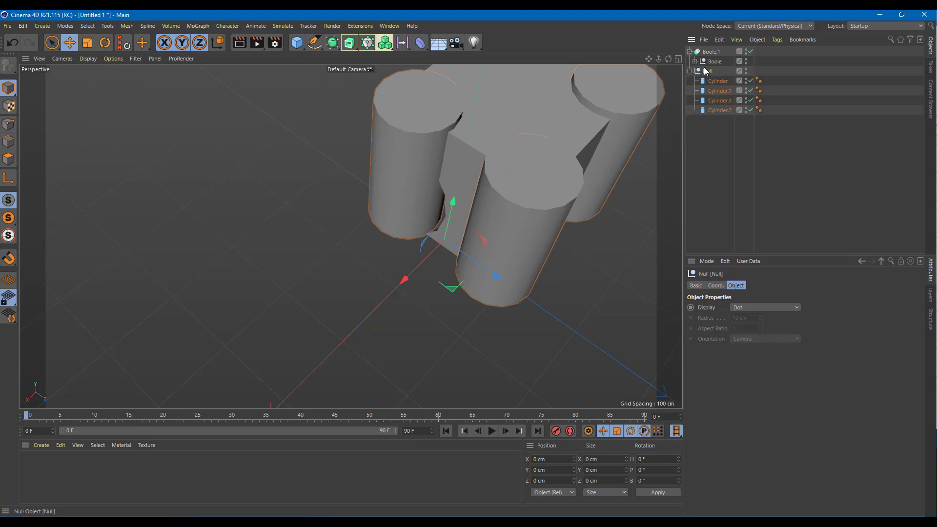
{"action": "left_click_drag", "start_coordinate": [710, 55], "coordinate": [710, 60]}
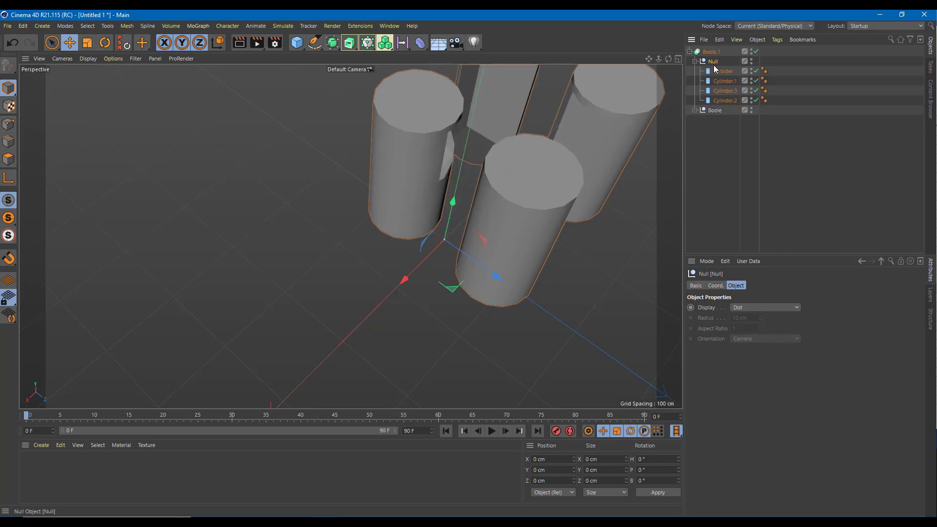
{"action": "left_click", "coordinate": [695, 61]}
{"action": "left_click_drag", "start_coordinate": [716, 60], "coordinate": [716, 58]}
{"action": "left_click", "coordinate": [718, 72]}
Shift the null with the four cylinders about 12 cm along the X axis
{"action": "left_click_drag", "start_coordinate": [564, 172], "coordinate": [639, 200], "text": "alt"}
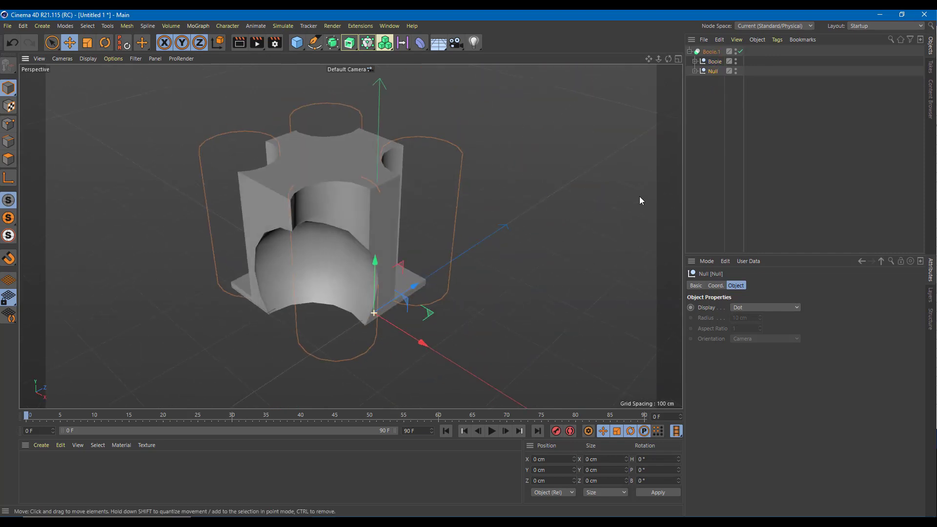
{"action": "mouse_move", "coordinate": [420, 341]}
{"action": "left_mouse_down"}
{"action": "mouse_move", "coordinate": [371, 305]}
{"action": "mouse_move", "coordinate": [452, 364]}
{"action": "mouse_move", "coordinate": [431, 348]}
{"action": "left_mouse_up"}
{"action": "left_click_drag", "start_coordinate": [498, 348], "coordinate": [533, 352], "text": "alt"}
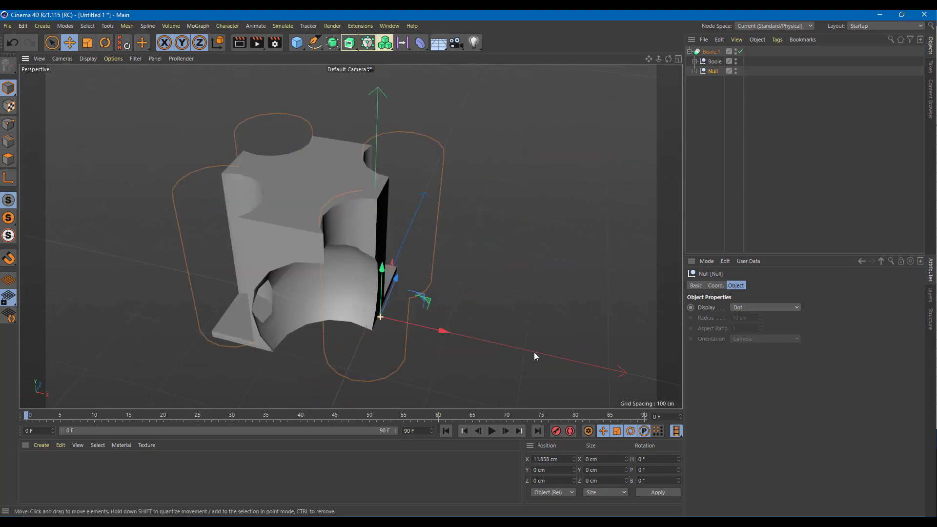
Convert the second Boole to geometry with Current State to Object and delete the original Boole with its children
{"action": "right_click", "coordinate": [706, 53]}
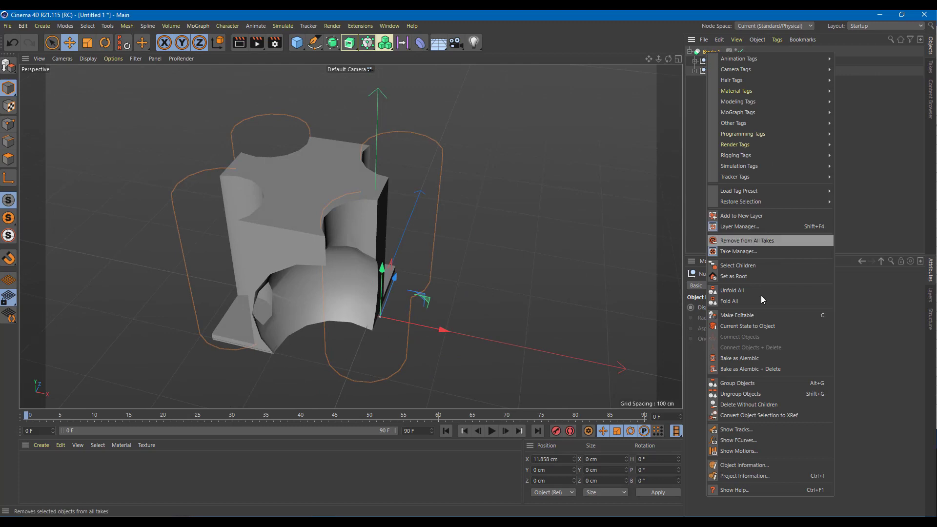
{"action": "left_click", "coordinate": [763, 326]}
{"action": "left_click", "coordinate": [715, 81]}
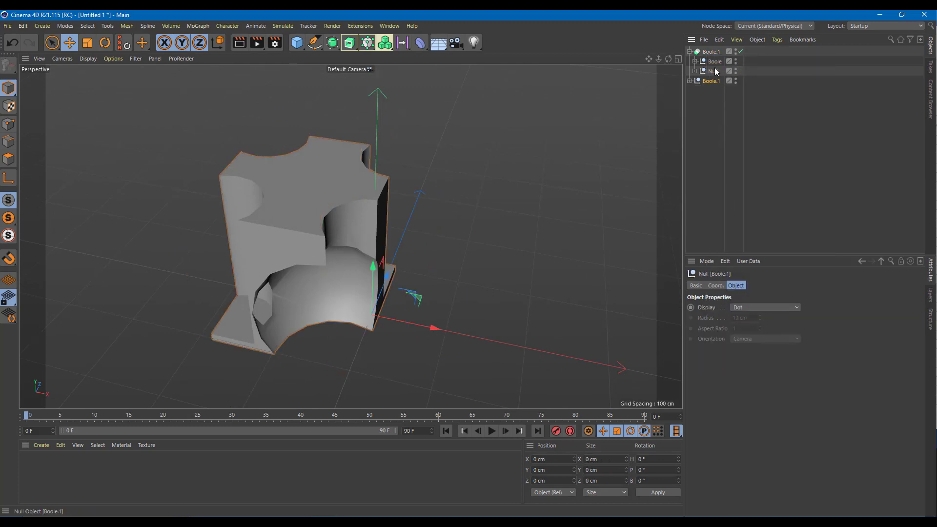
{"action": "left_click", "coordinate": [713, 54]}
{"action": "key", "text": "Delete"}
Select the converted cube mesh and examine its cut corners from several sides
{"action": "left_click", "coordinate": [315, 210]}
{"action": "left_click_drag", "start_coordinate": [462, 233], "coordinate": [459, 208], "text": "alt"}
{"action": "left_click_drag", "start_coordinate": [303, 226], "coordinate": [422, 195], "text": "alt"}
{"action": "left_click_drag", "start_coordinate": [344, 282], "coordinate": [488, 206], "text": "alt"}
{"action": "scroll", "coordinate": [408, 303], "scroll_direction": "up", "scroll_amount": 4}
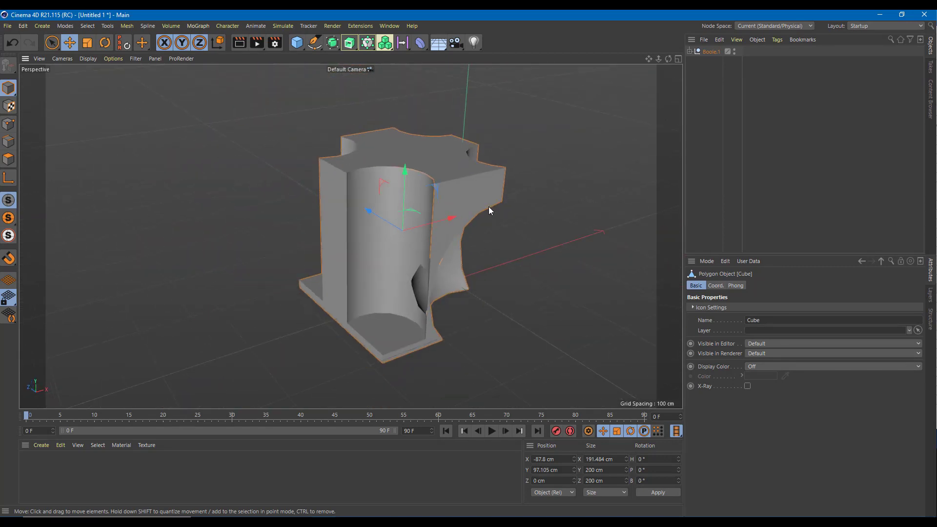